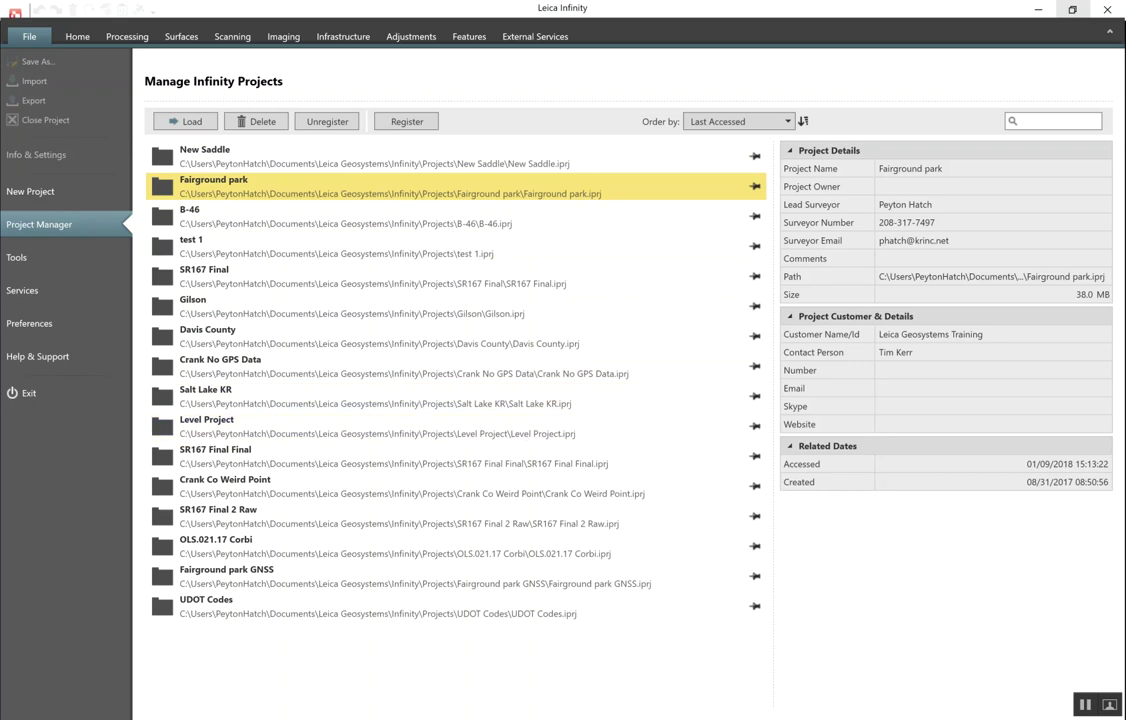
- Set aside the OPUS results sheet, then create and open a new project named 'Opus Test'
click(470, 560)
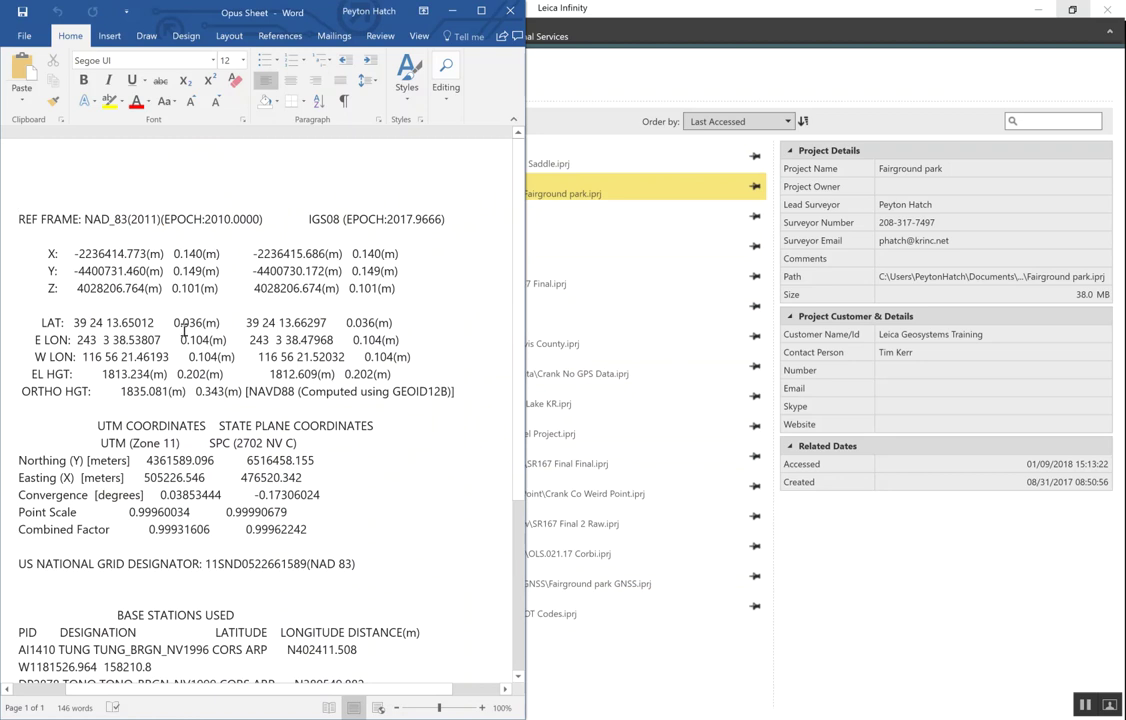
click(457, 11)
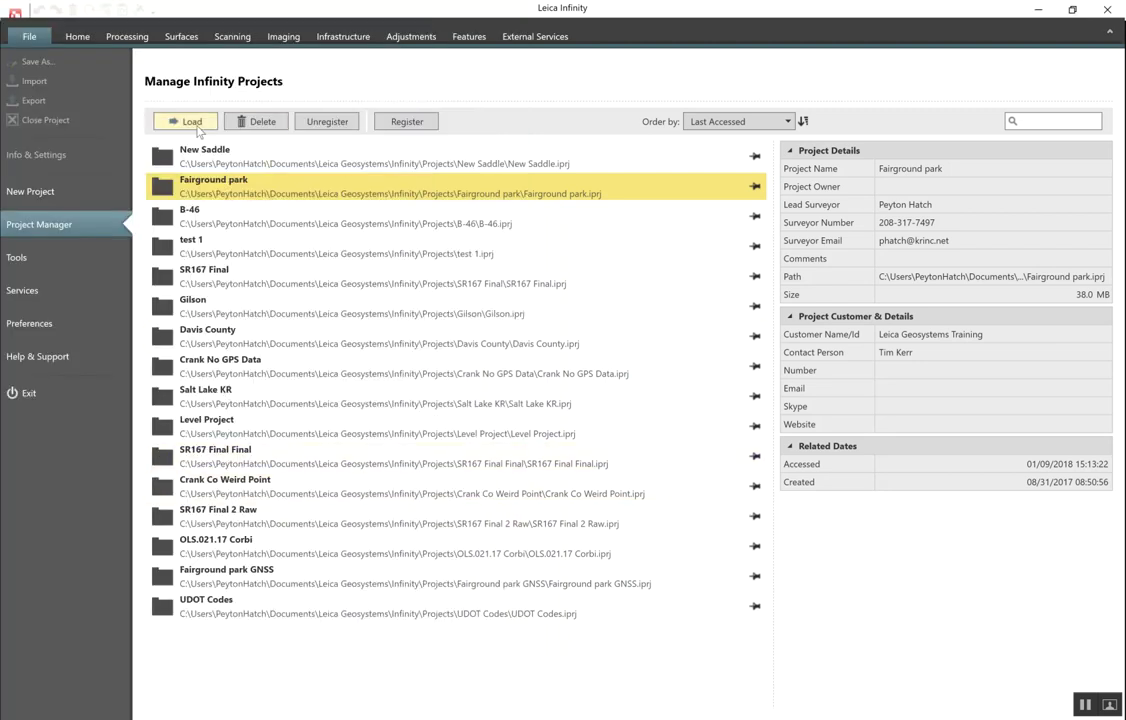
click(45, 192)
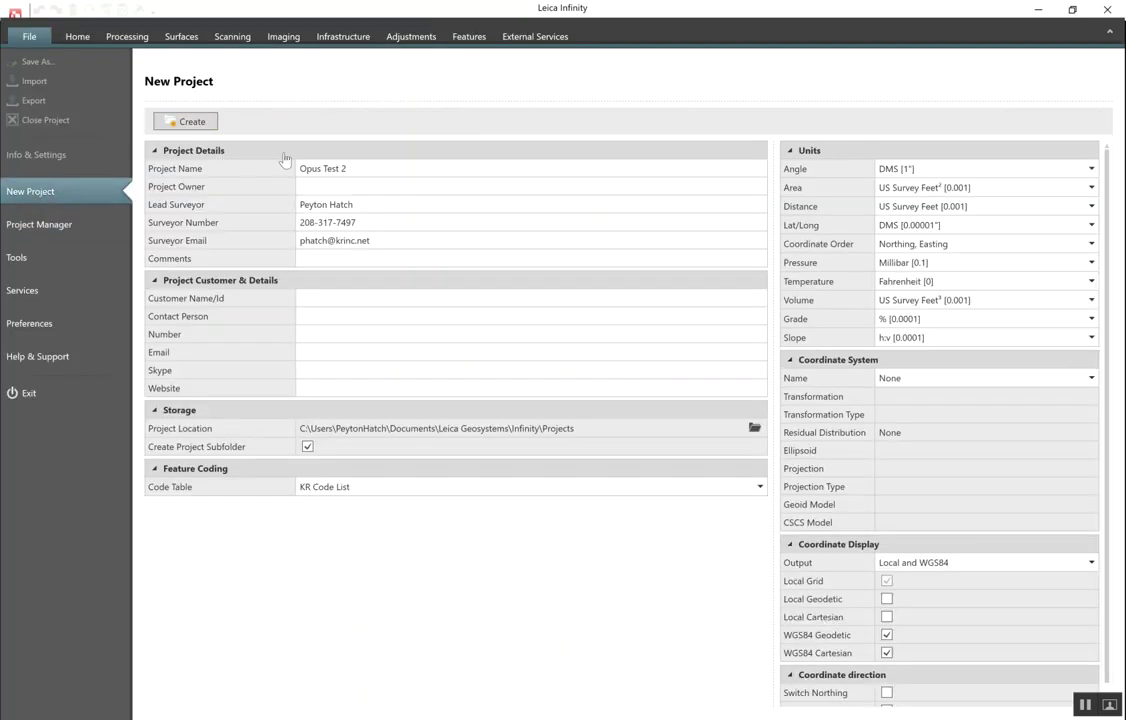
click(378, 168)
key(BackSpace)
text(2)
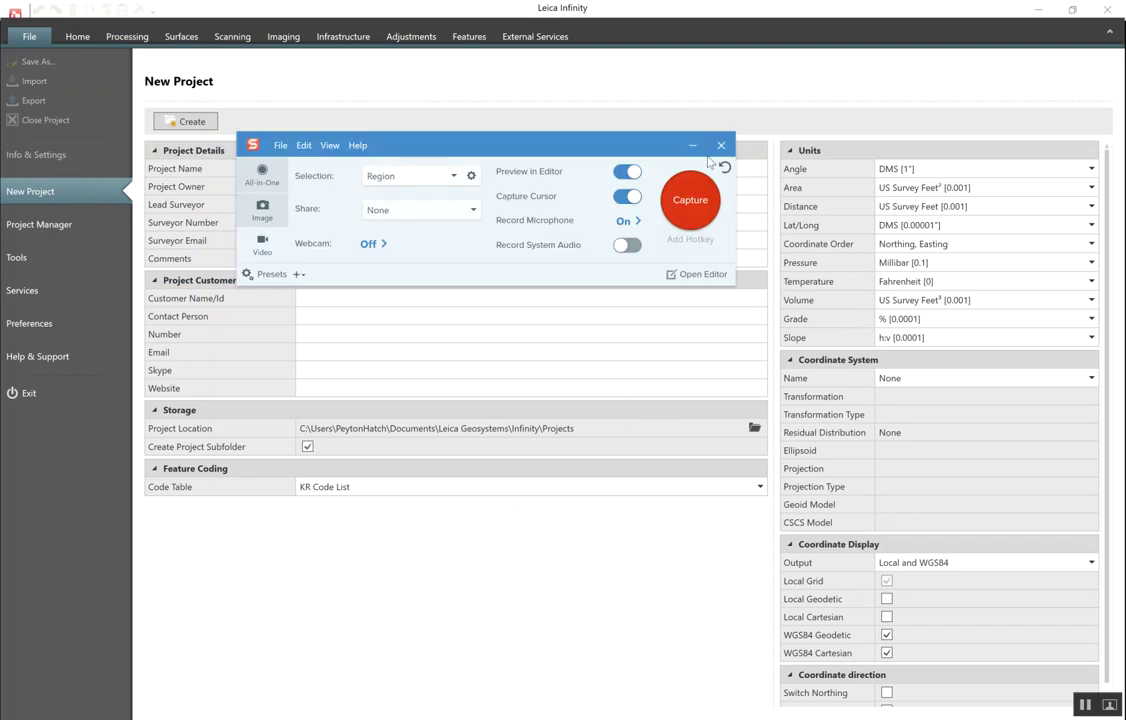
click(721, 145)
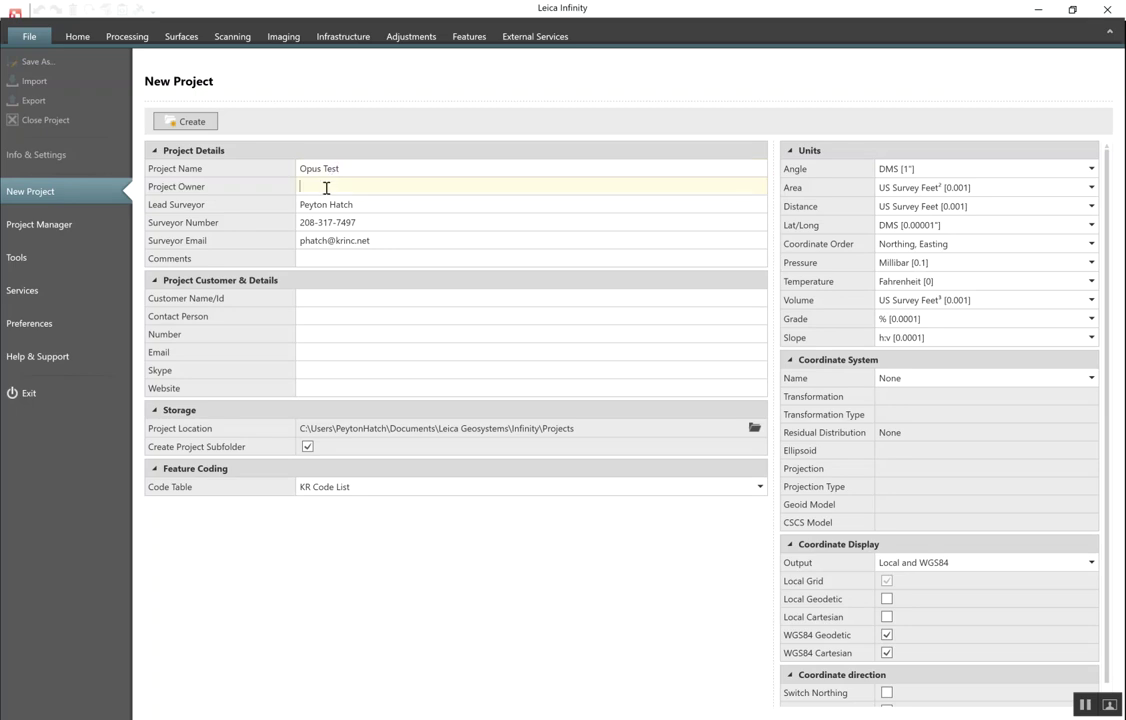
click(190, 122)
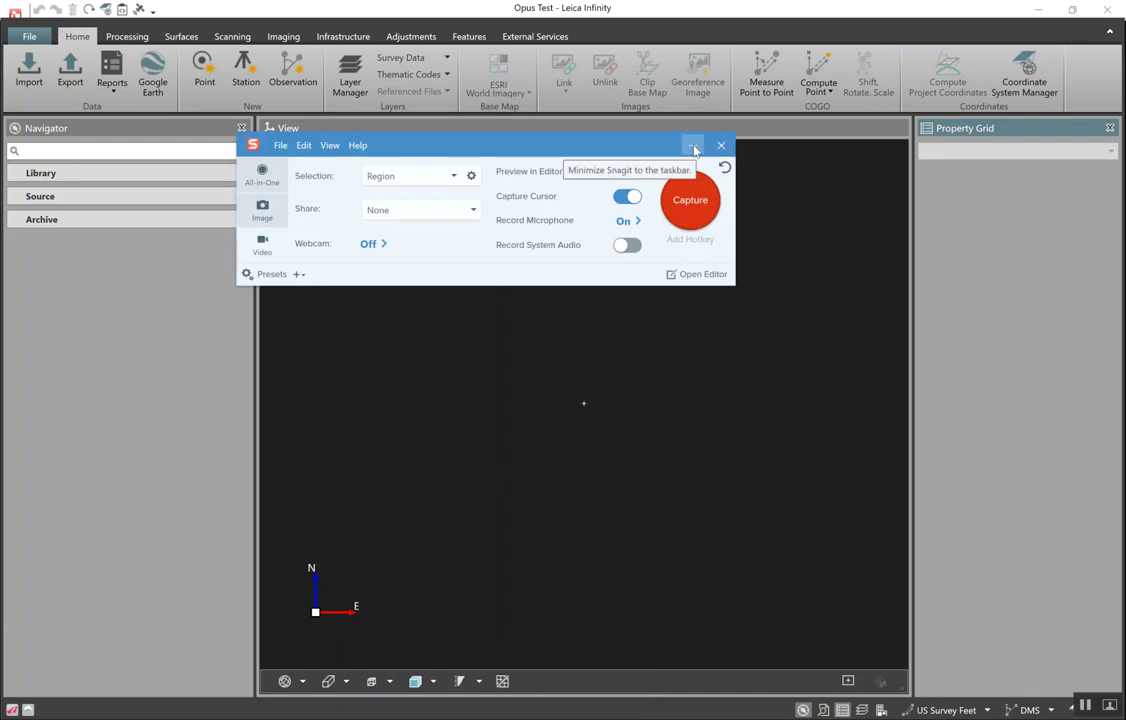
click(692, 145)
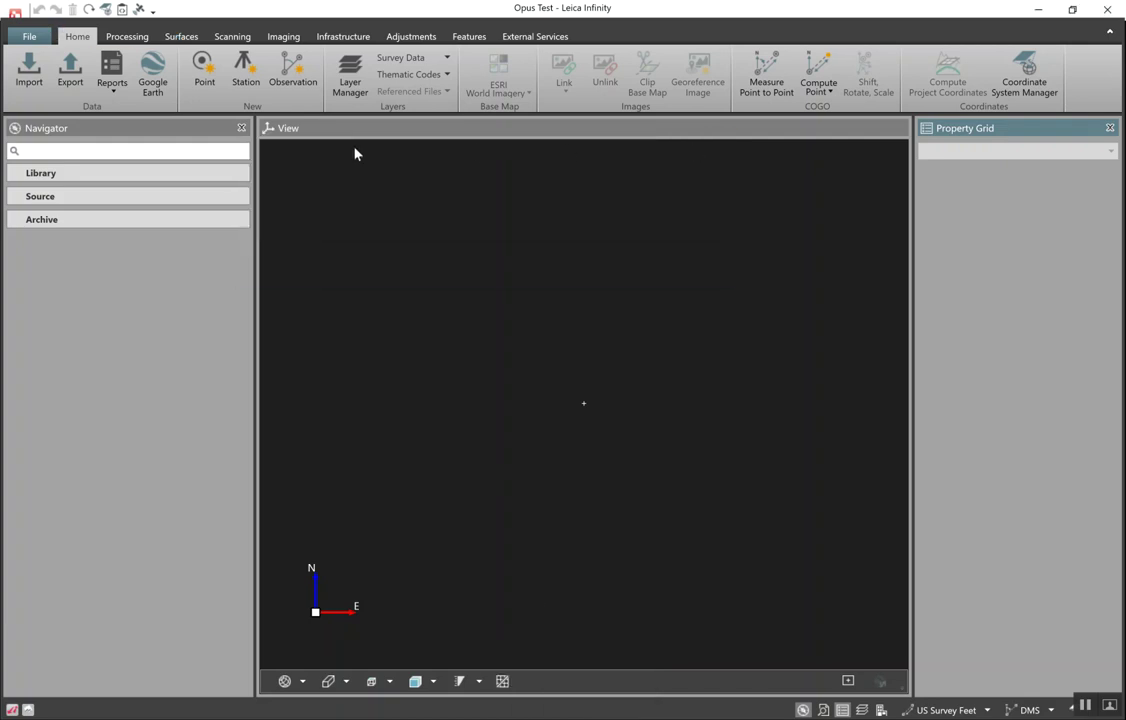
- Import the 171219 Austin NV job from the Recent folder into the project
click(29, 78)
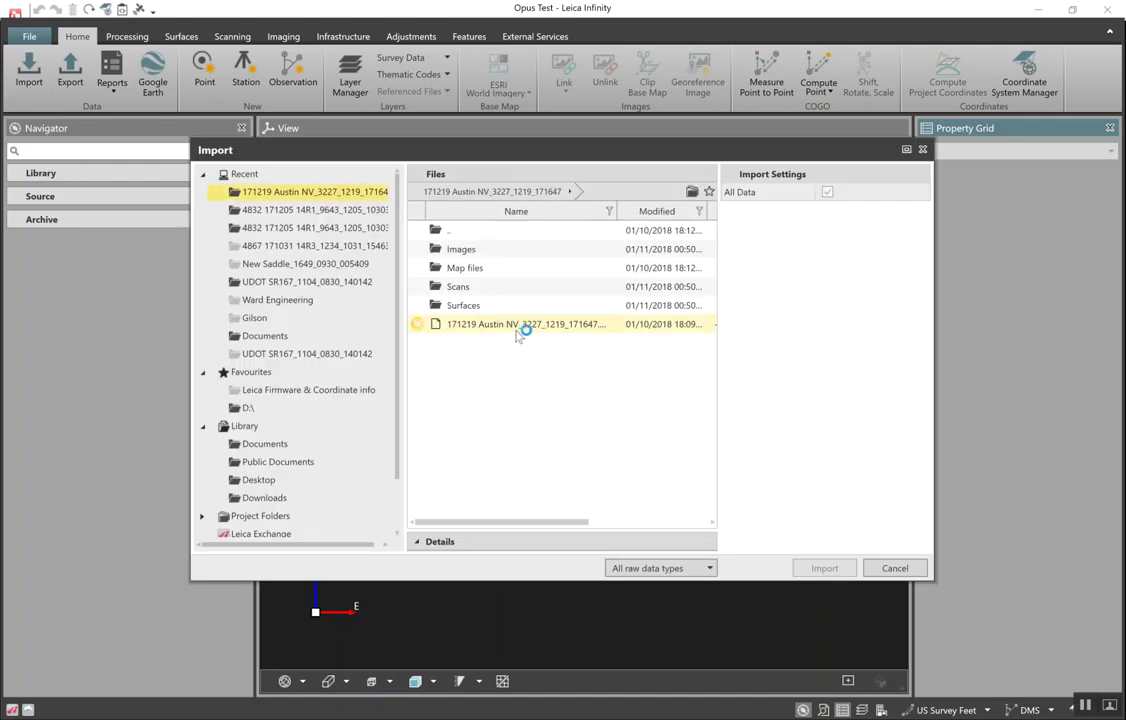
click(517, 328)
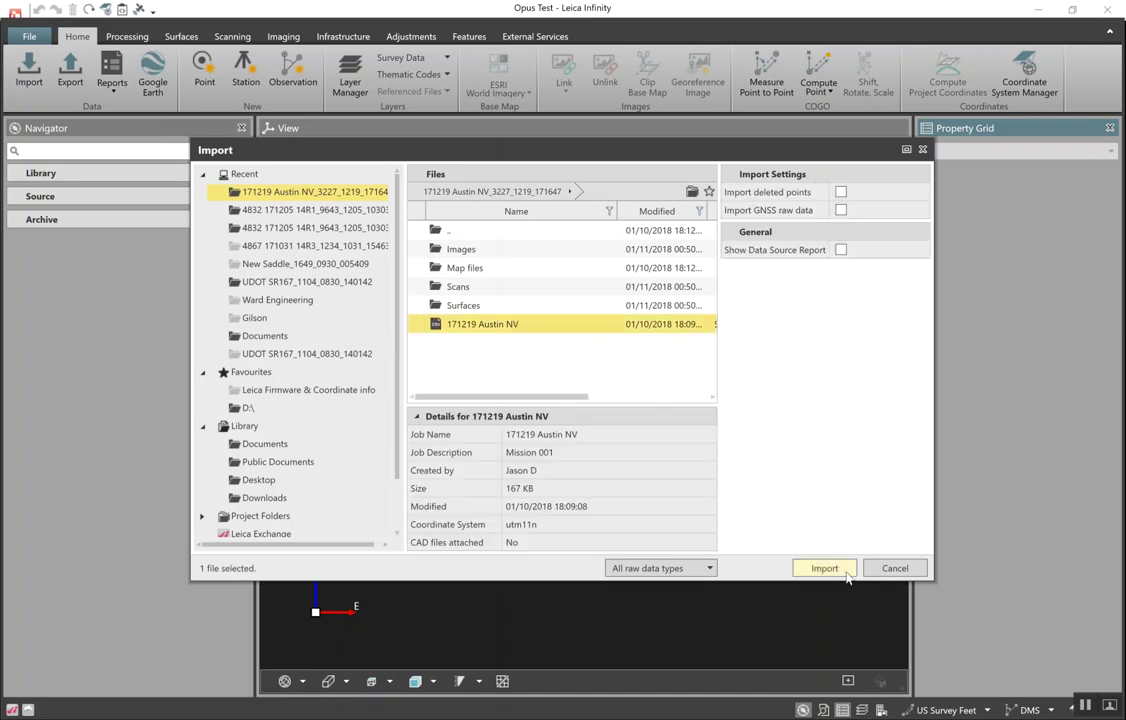
click(824, 568)
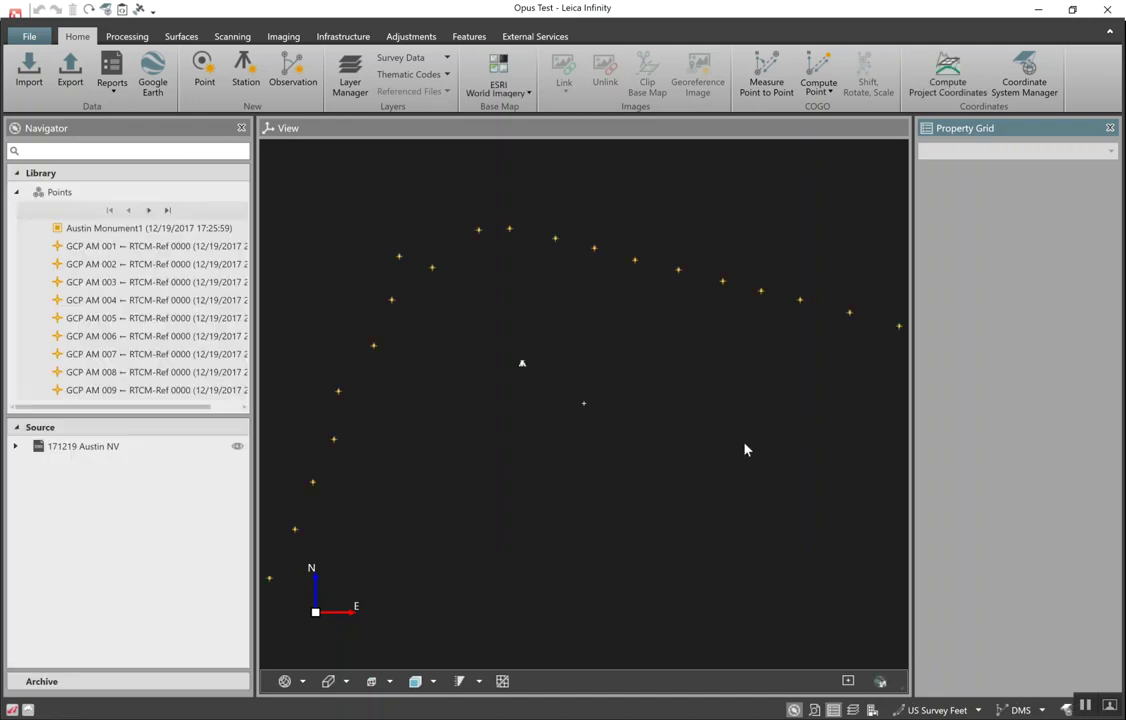
scroll(462, 399, down, 3)
scroll(462, 397, up, 2)
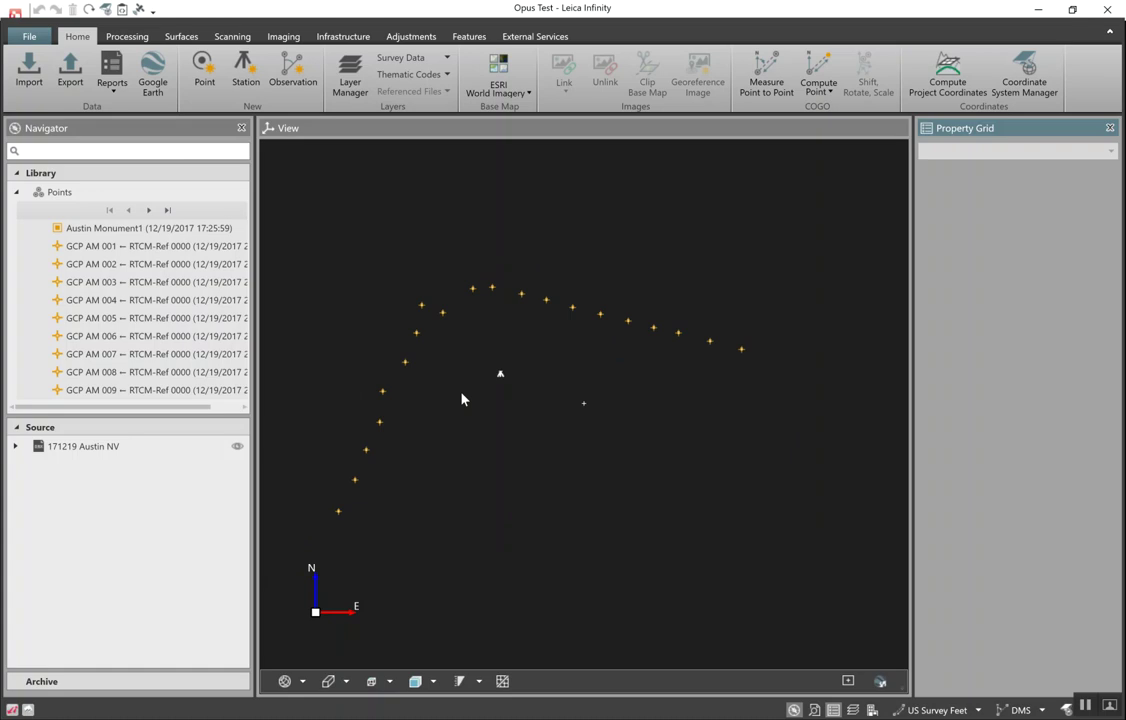
scroll(520, 370, up, 1)
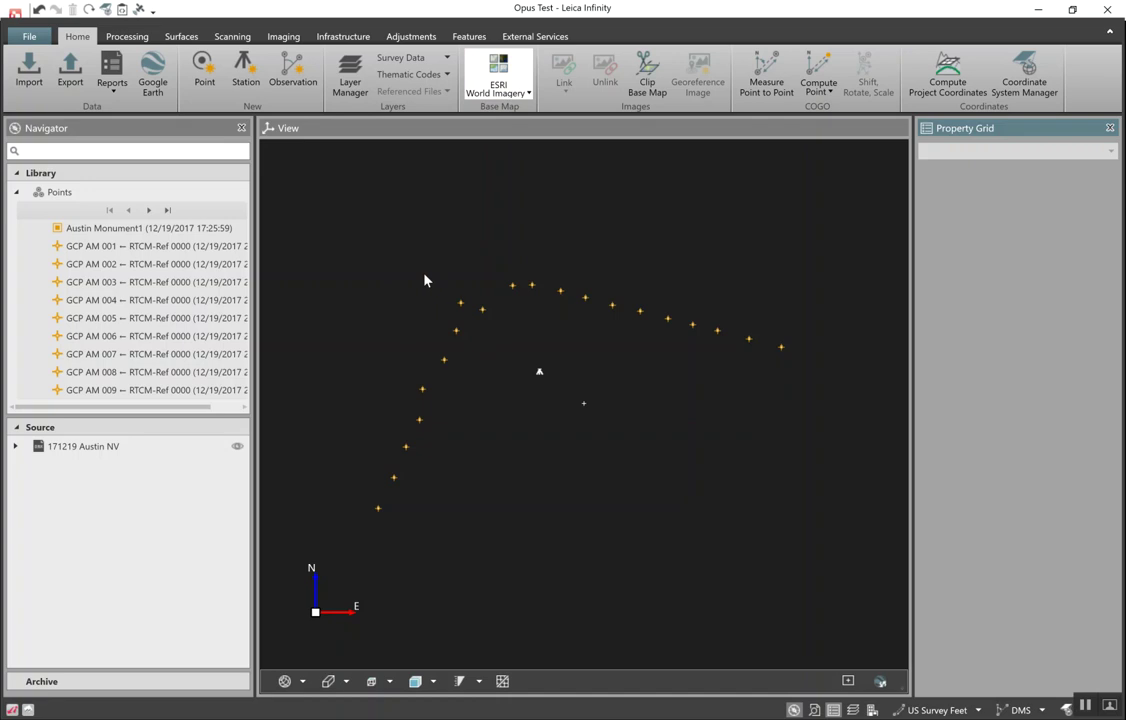
click(497, 70)
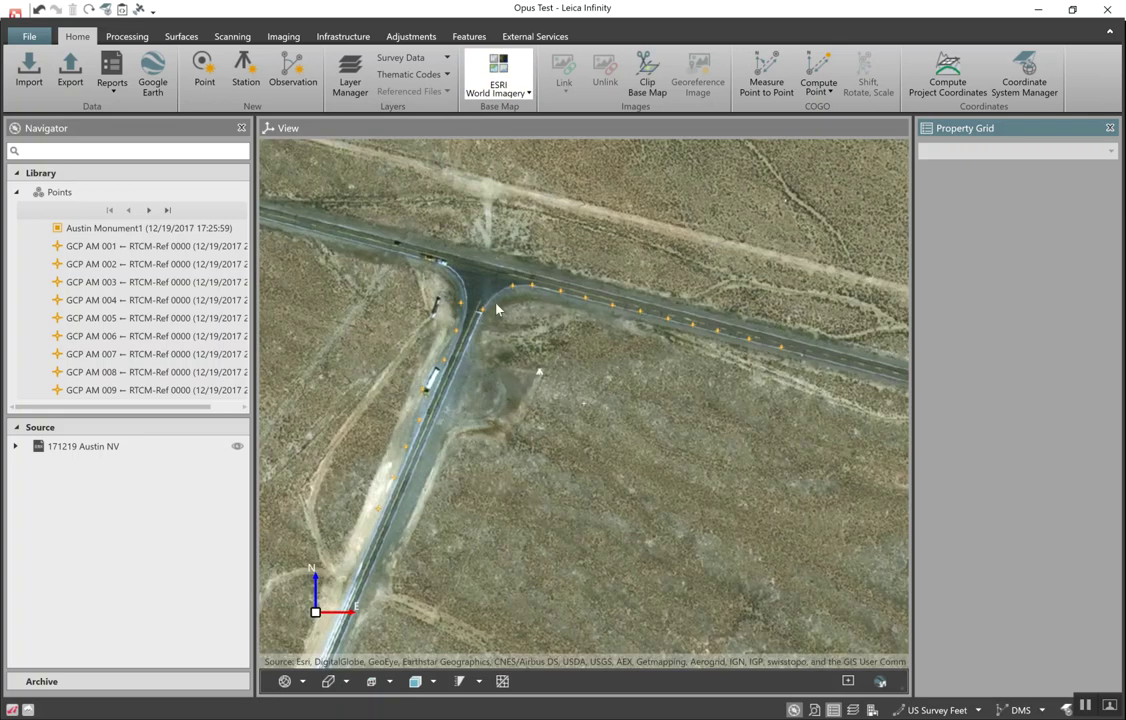
scroll(440, 300, up, 3)
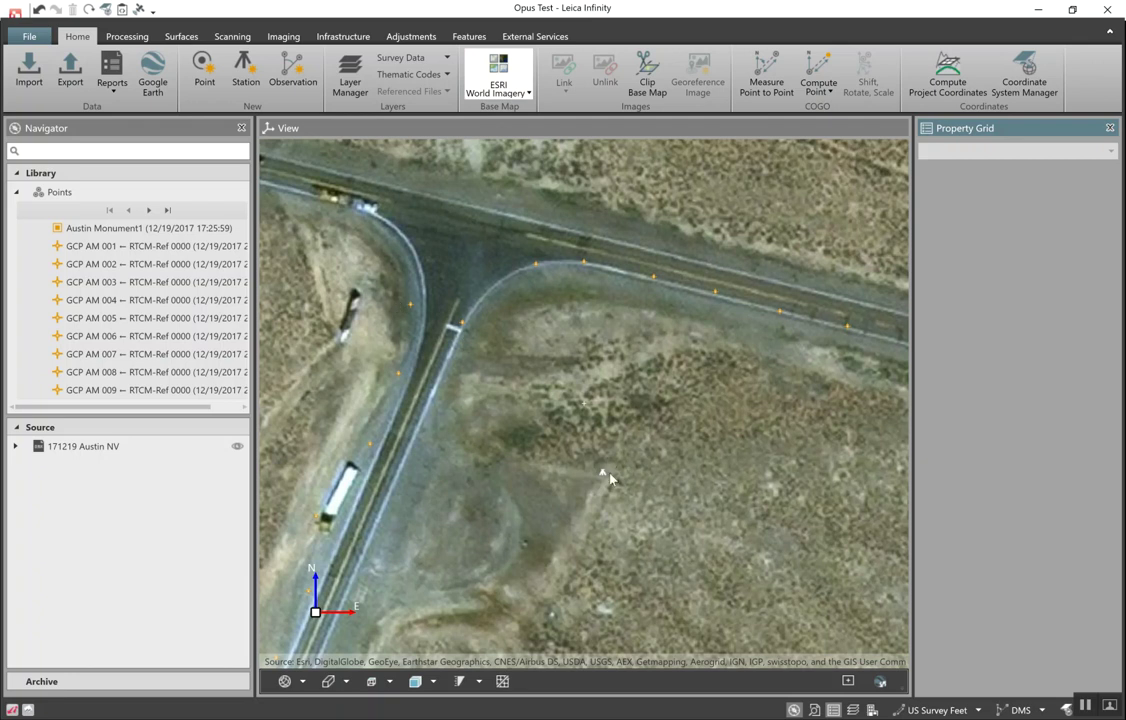
scroll(601, 467, down, 1)
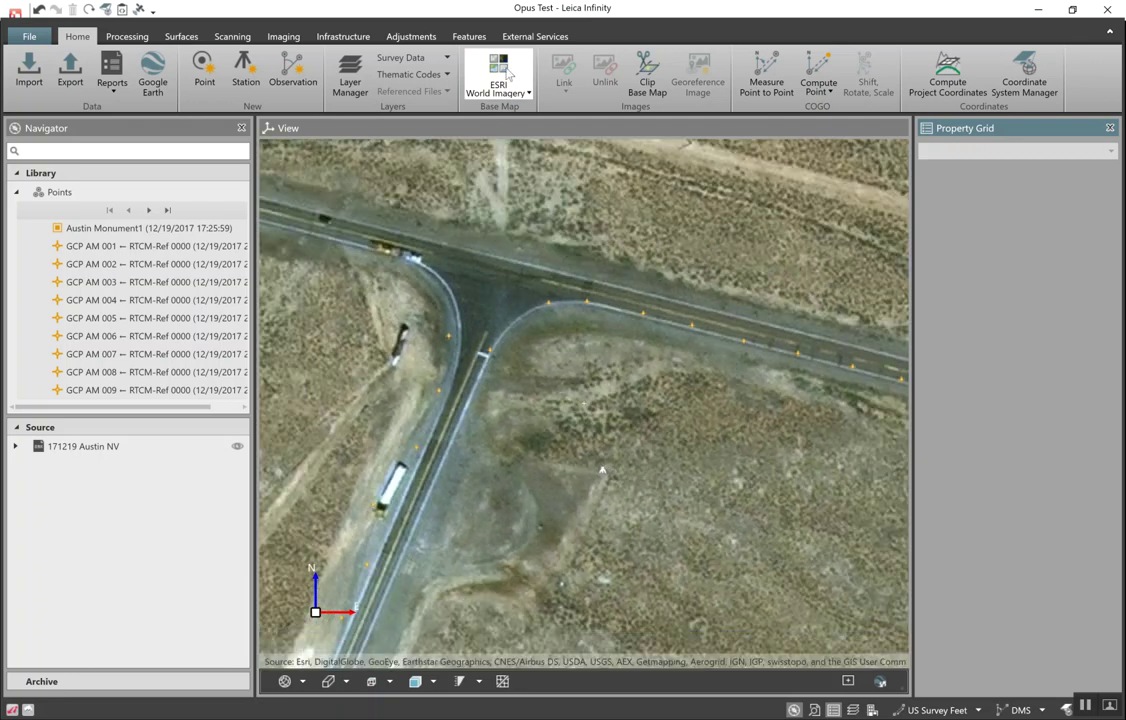
click(469, 76)
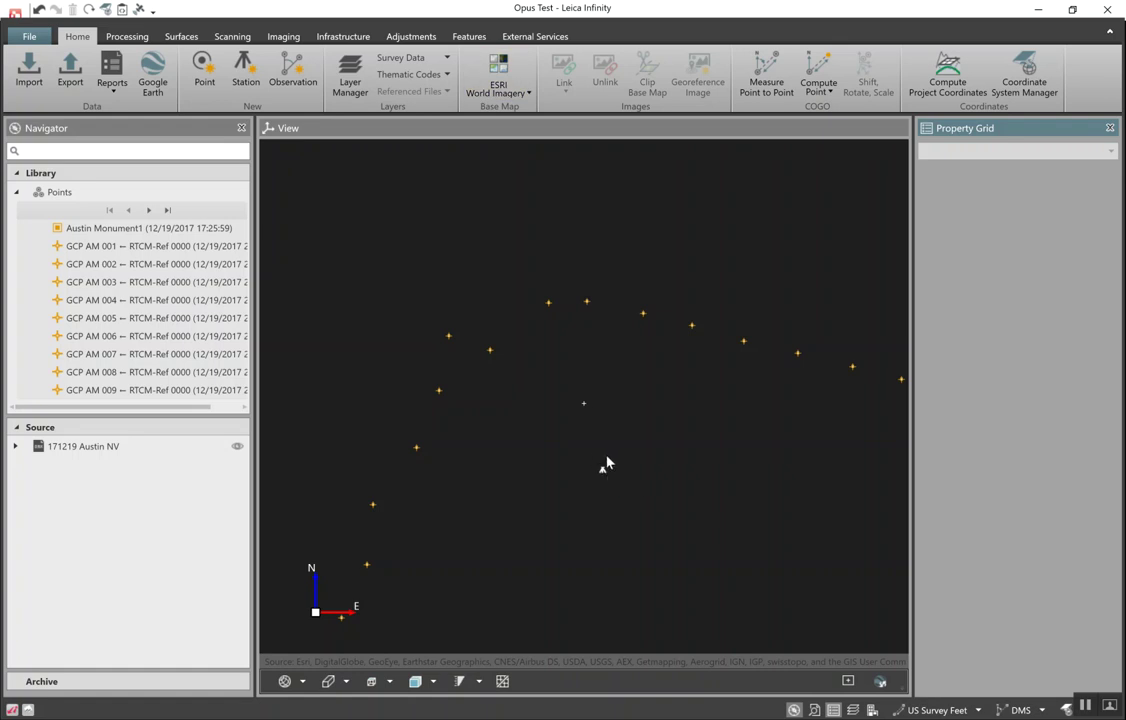
- Expand the 171219 Austin NV source and the RTCM-Ref 0000 setup to view its properties and observations
click(92, 247)
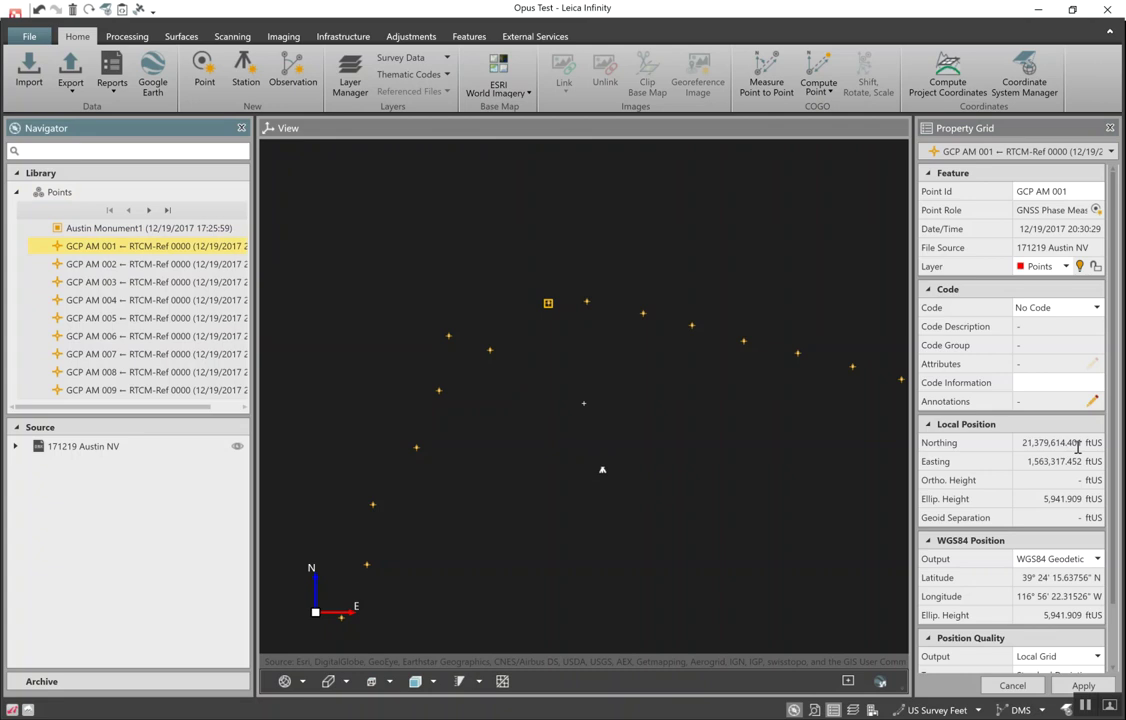
click(15, 446)
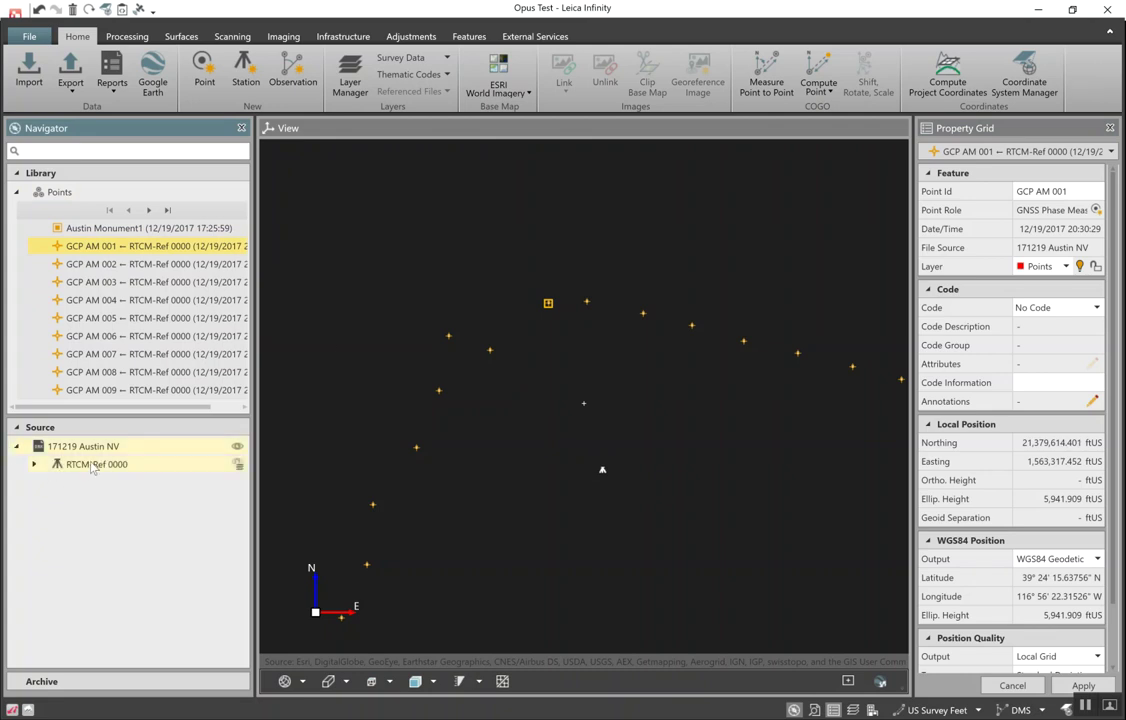
click(92, 466)
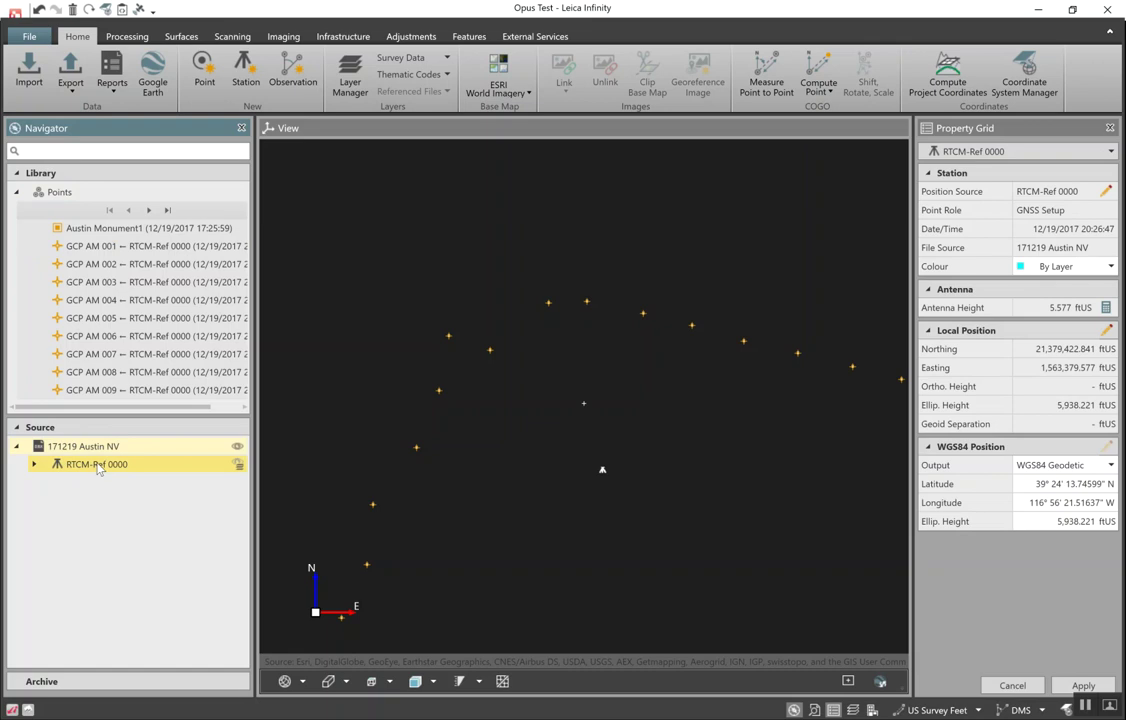
click(34, 465)
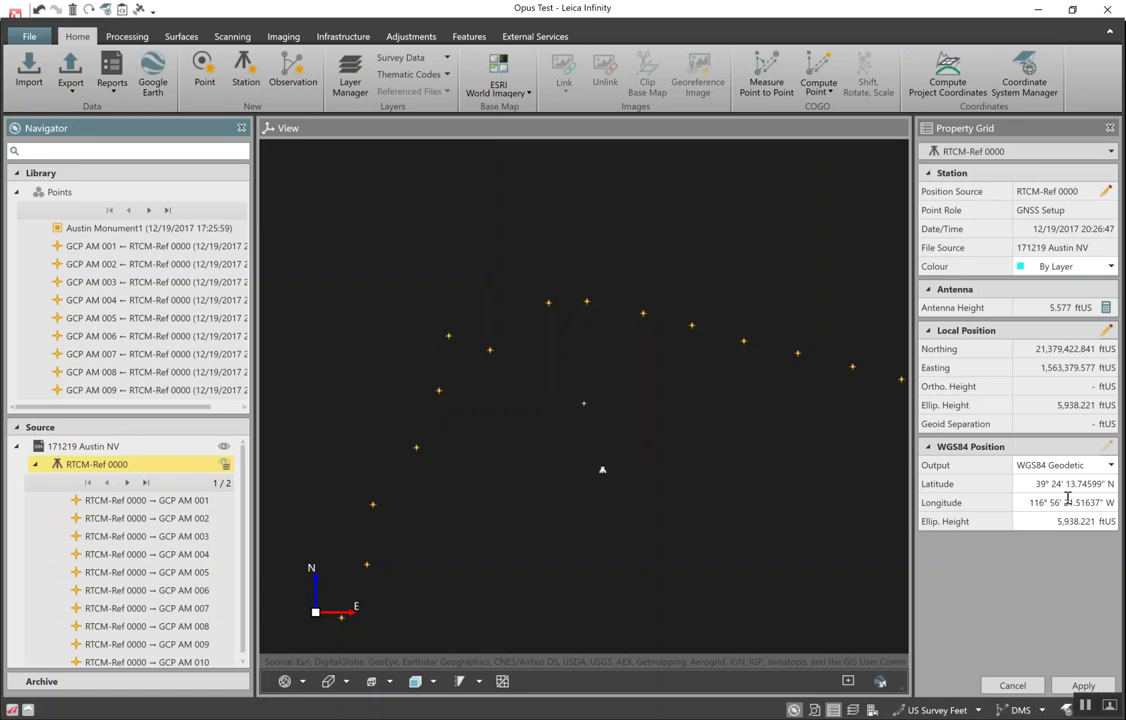
- Snap Infinity to the right half of the screen beside the OPUS report in Word
double_click(950, 9)
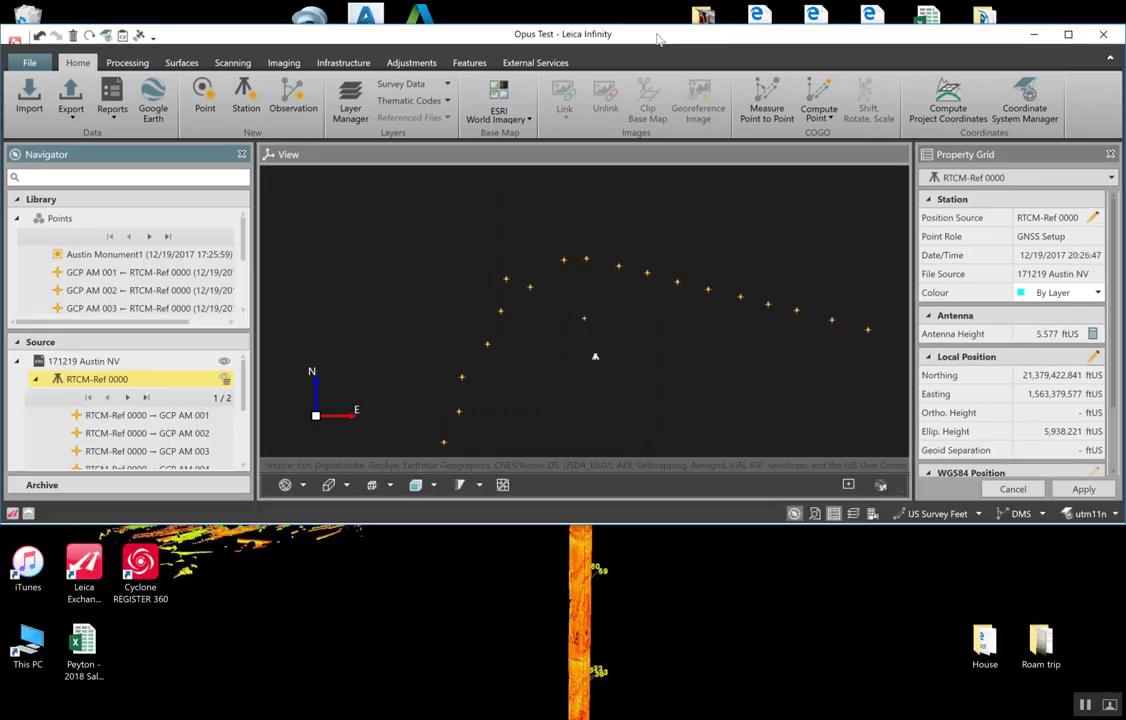
drag(696, 48, 1125, 180)
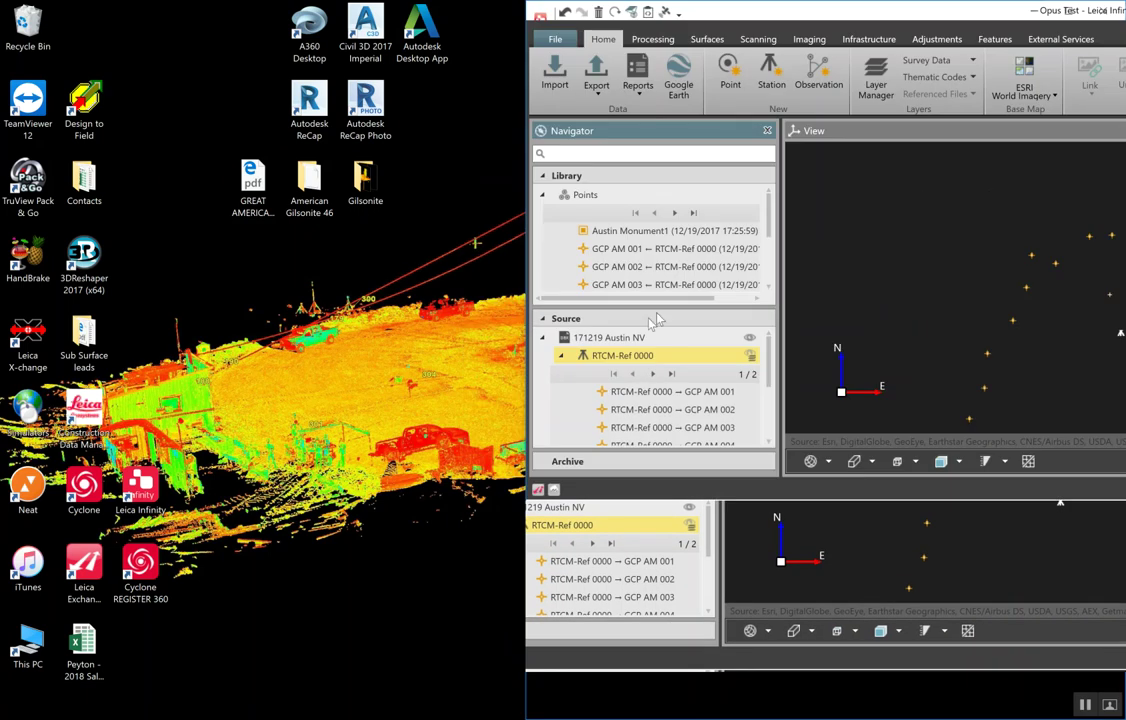
click(72, 376)
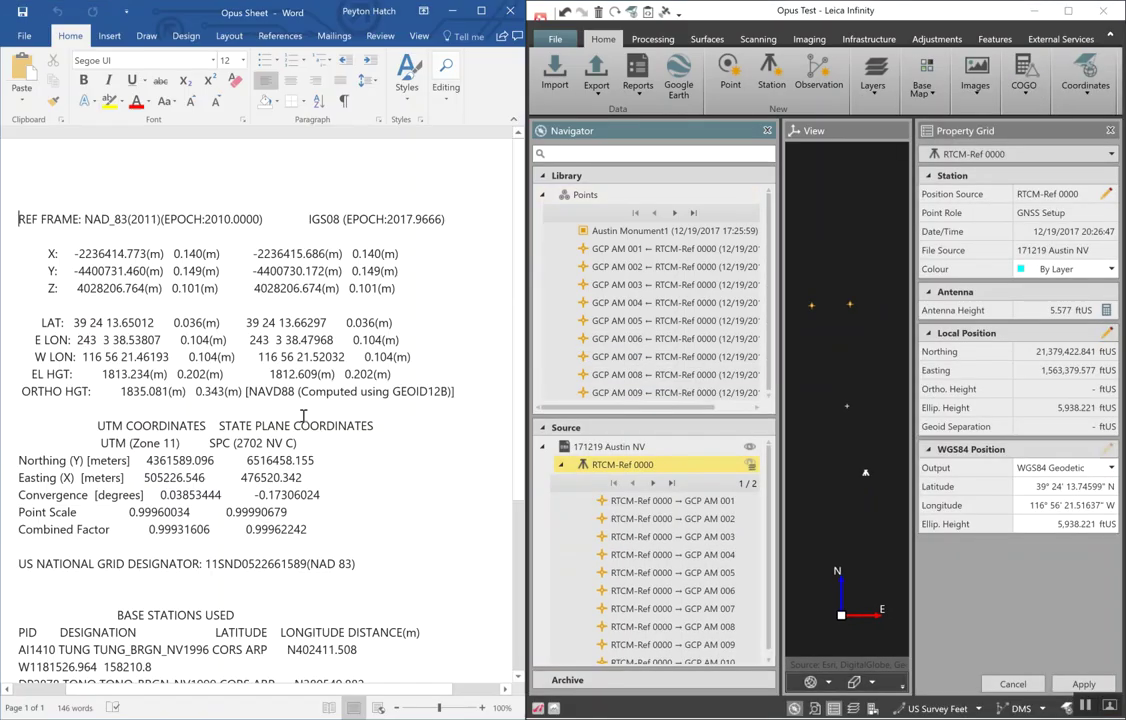
- Give RTCM-Ref 0000 the OPUS latitude, longitude and 5948.9184 ftUS height, updating connected rover points
click(1079, 487)
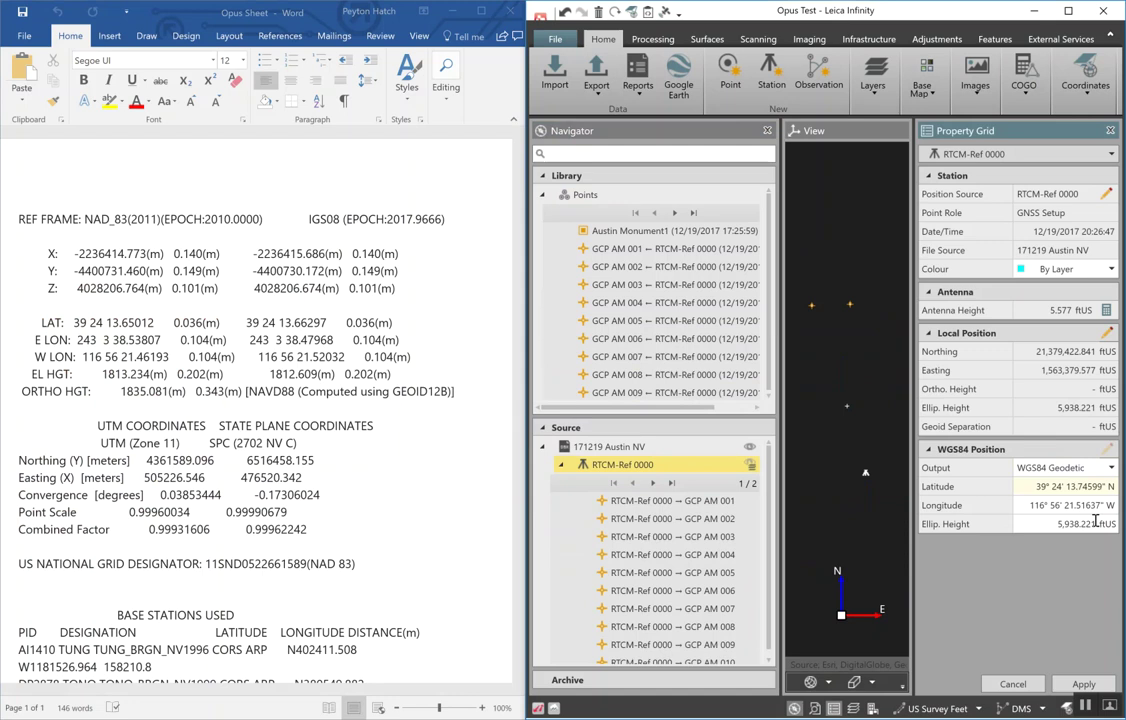
key(Delete)
key(Delete)
key(Delete)
key(Delete)
key(Delete)
text(65012)
click(1077, 506)
key(Delete)
key(Delete)
key(Delete)
key(Delete)
key(Delete)
key(Delete)
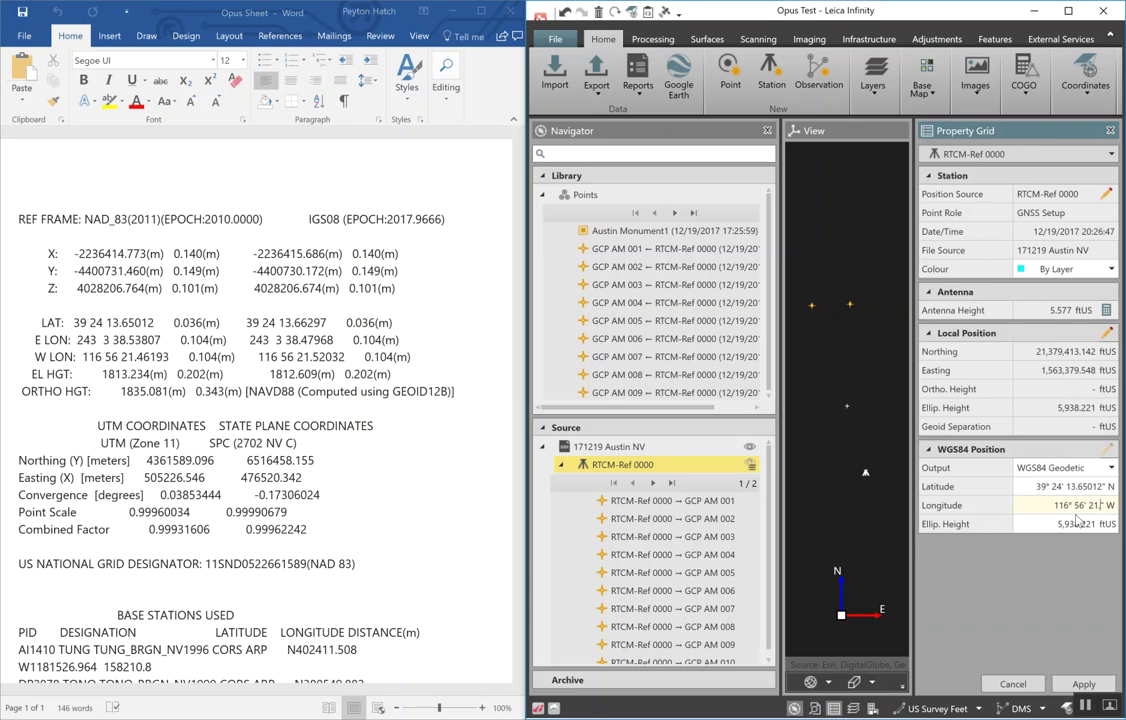
text(.46193)
click(1051, 525)
drag(1051, 525, 1096, 525)
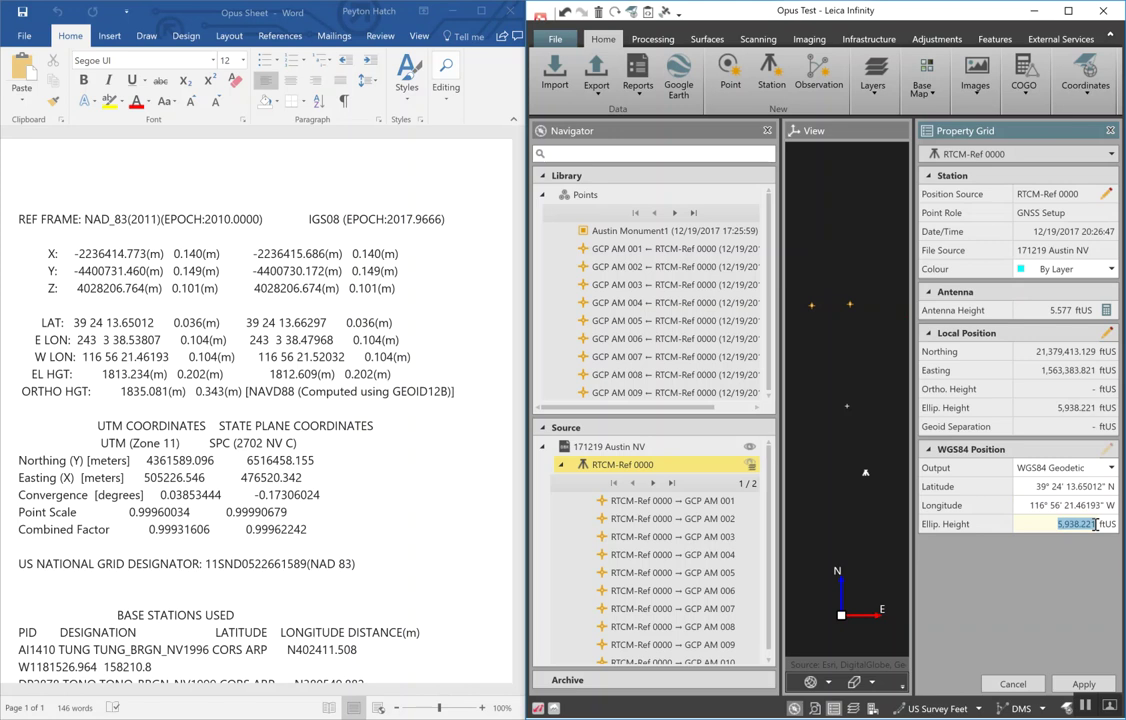
text(5948.9184)
click(1084, 684)
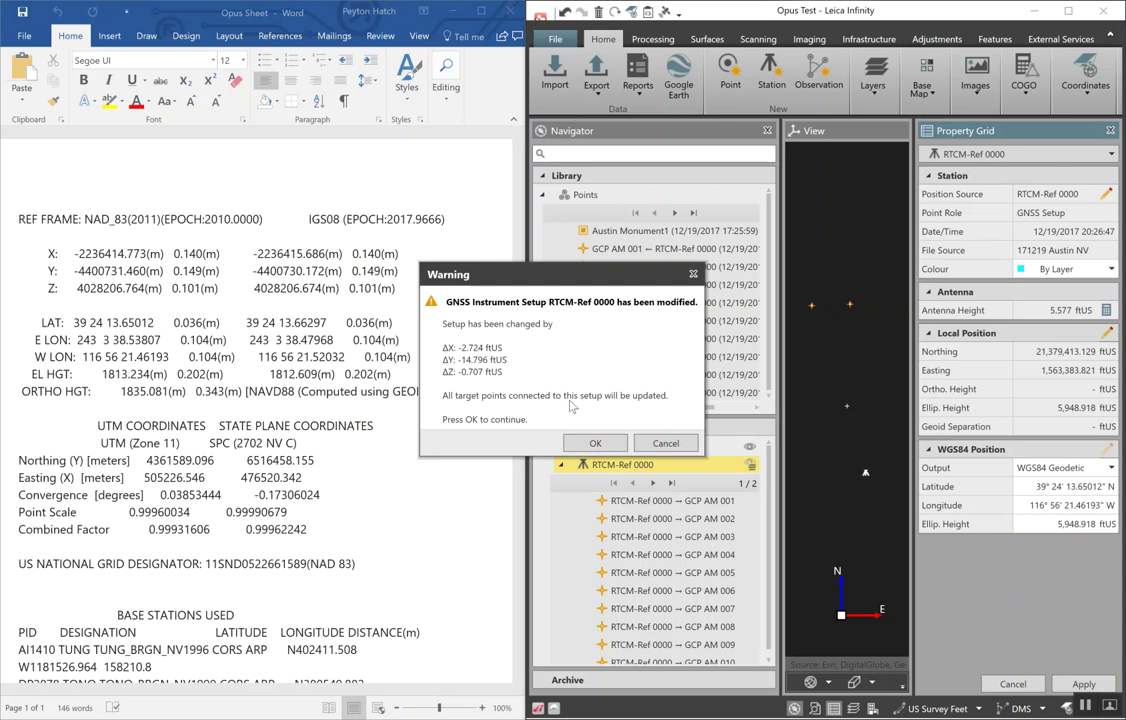
click(597, 446)
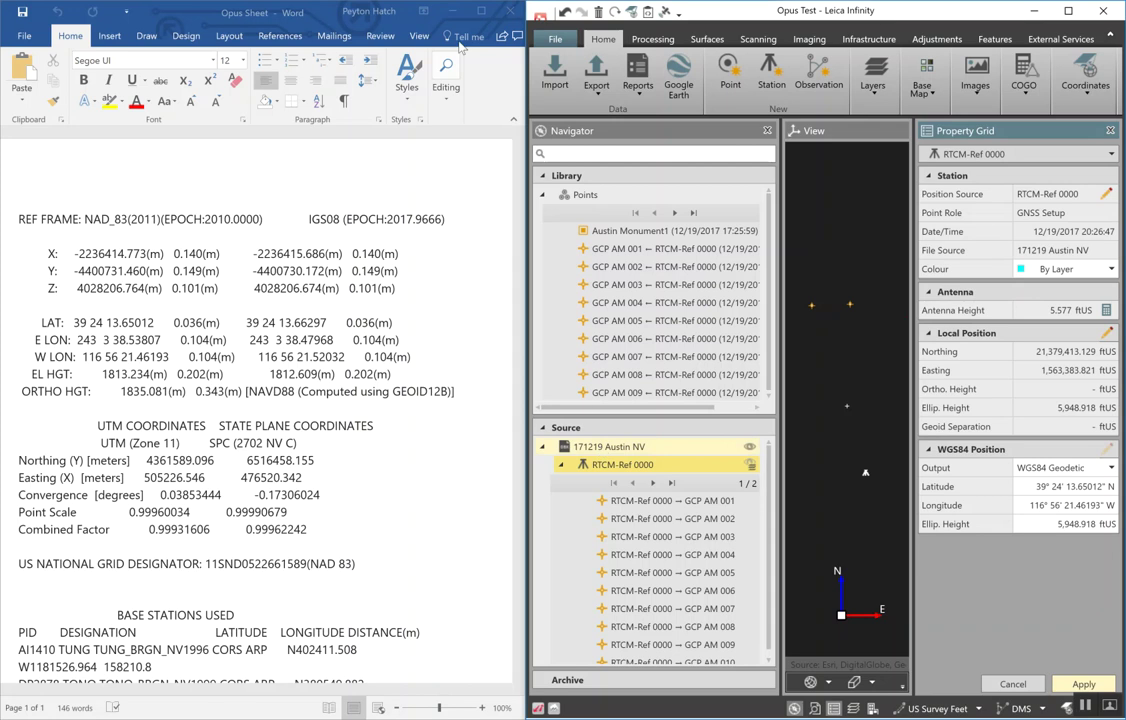
- Maximize Infinity, select GCP AM 001, and turn on the ESRI World Imagery base map
click(1068, 11)
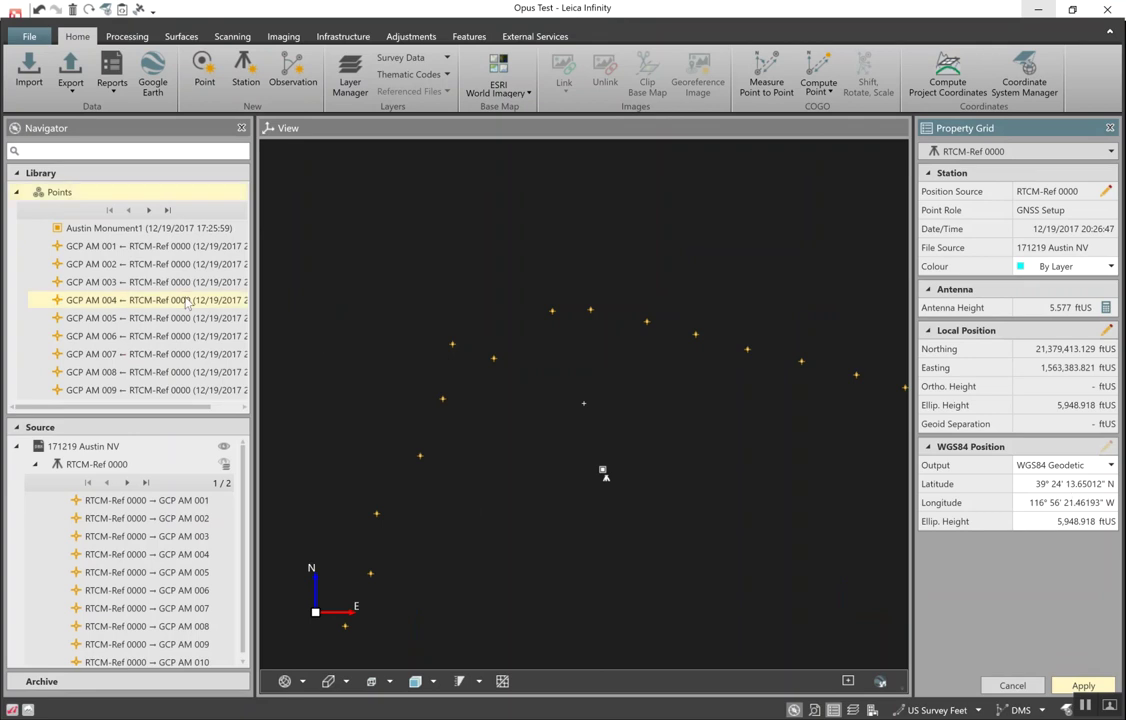
click(98, 247)
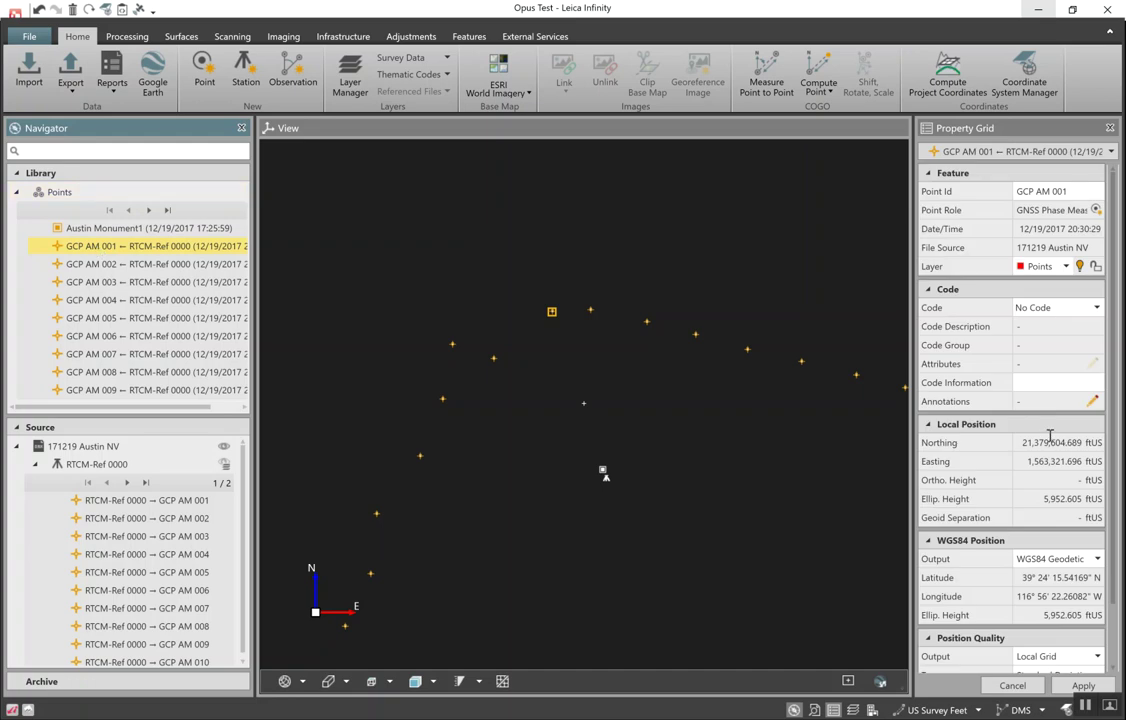
click(500, 68)
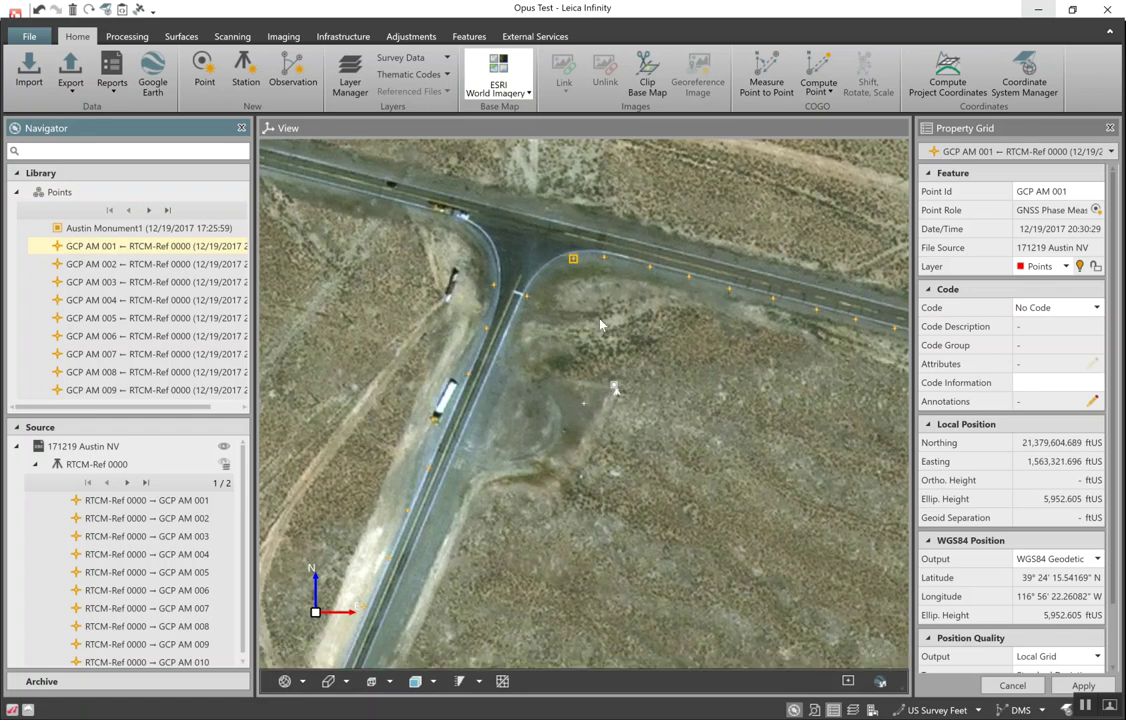
- Switch the base map to HxIP imagery and zoom to inspect the GCP AM points
click(493, 97)
scroll(440, 140, up, 1)
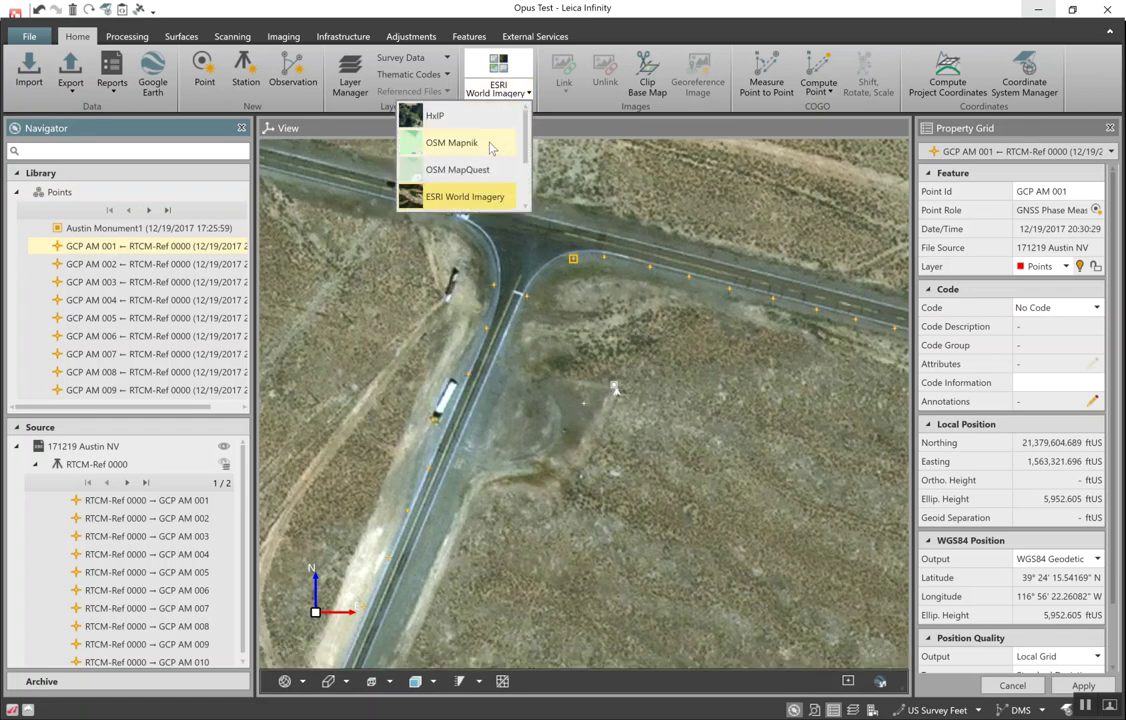
click(440, 116)
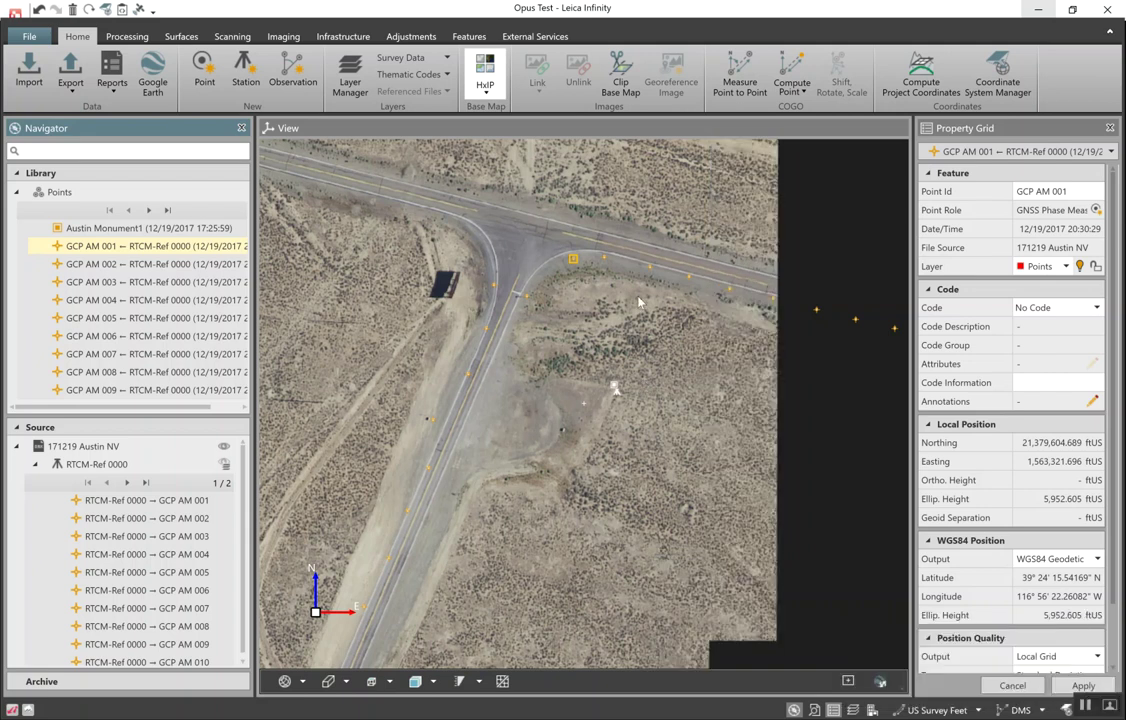
scroll(661, 322, down, 2)
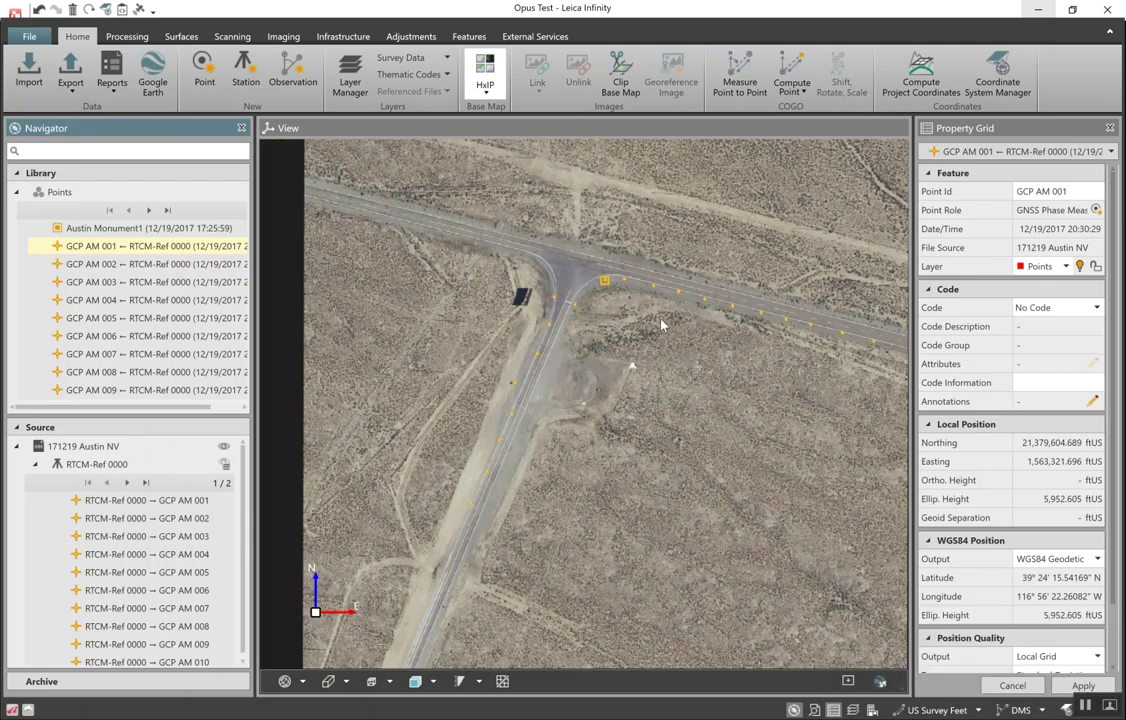
scroll(663, 324, up, 1)
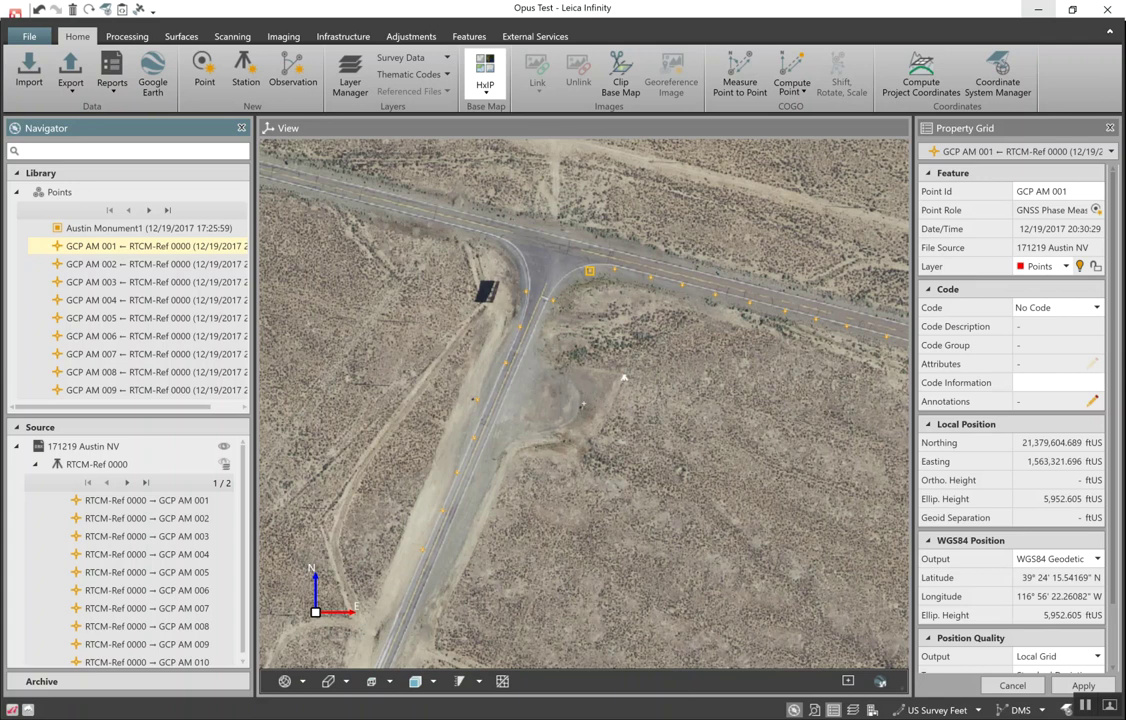
mouse_move(570, 718)
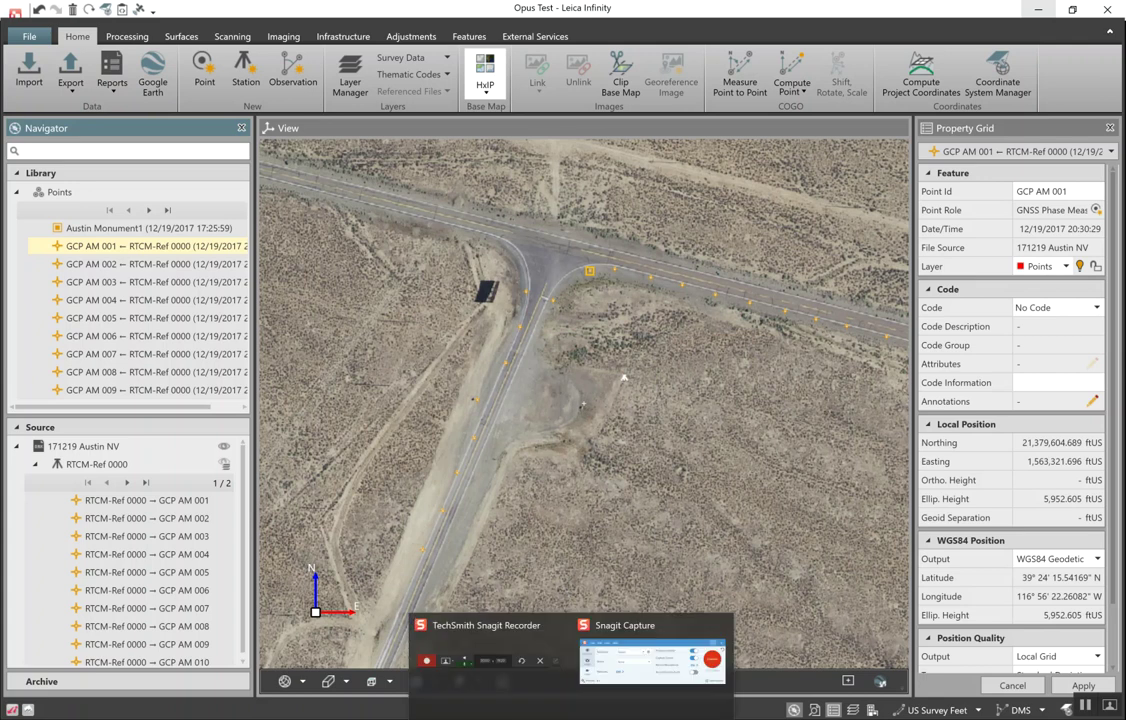